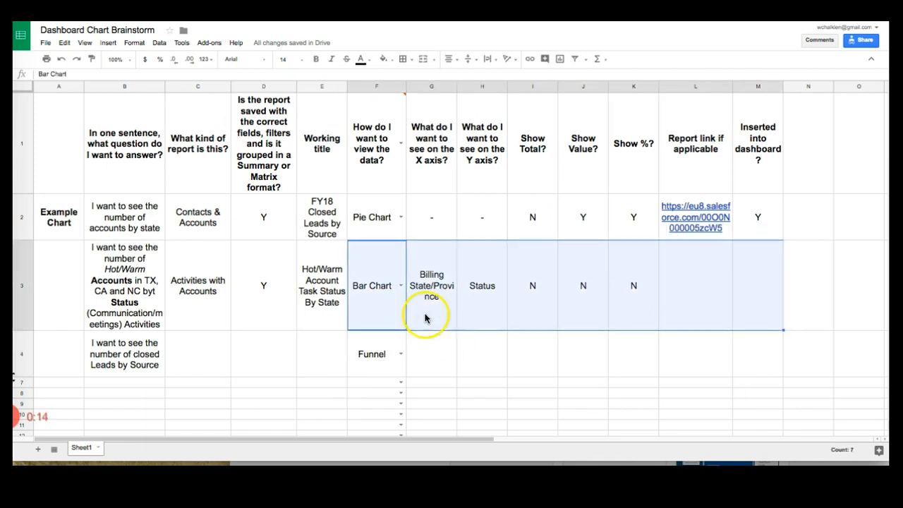
# Switch to the Salesforce report, add a chart, and choose the vertical bar chart type according to the brainstorm spreadsheet
pyautogui.hotkey('ctrl', 'Tab')
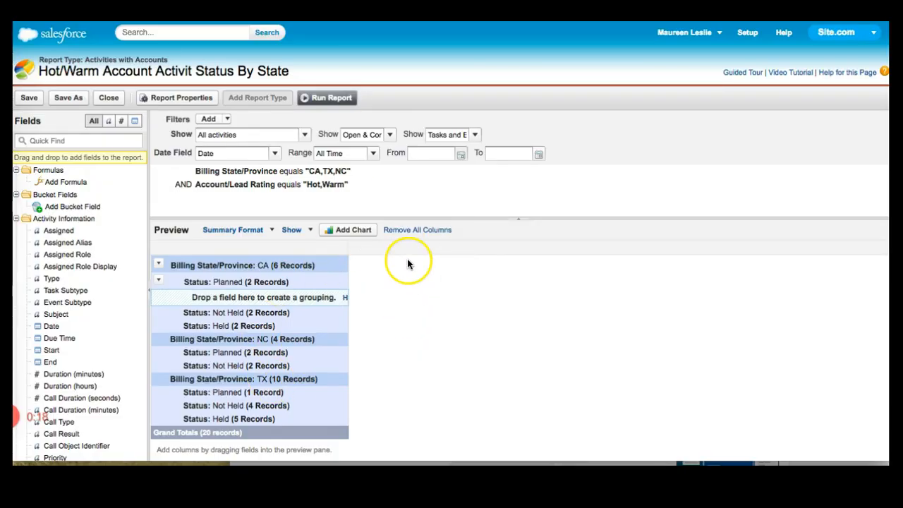
pyautogui.click(344, 231)
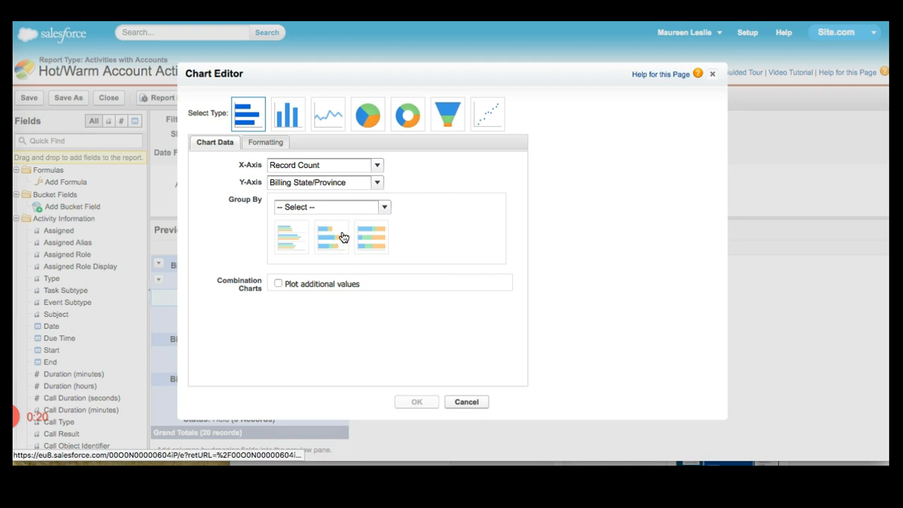
pyautogui.click(238, 71)
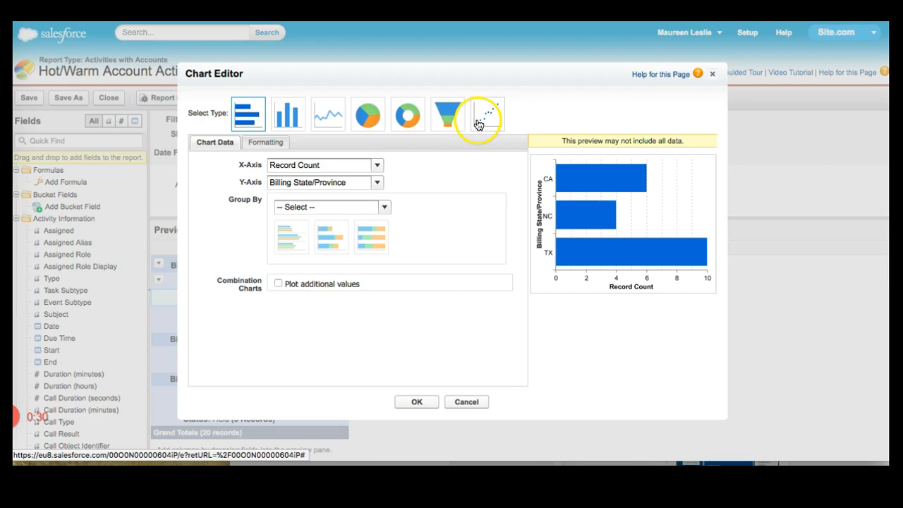
pyautogui.click(363, 9)
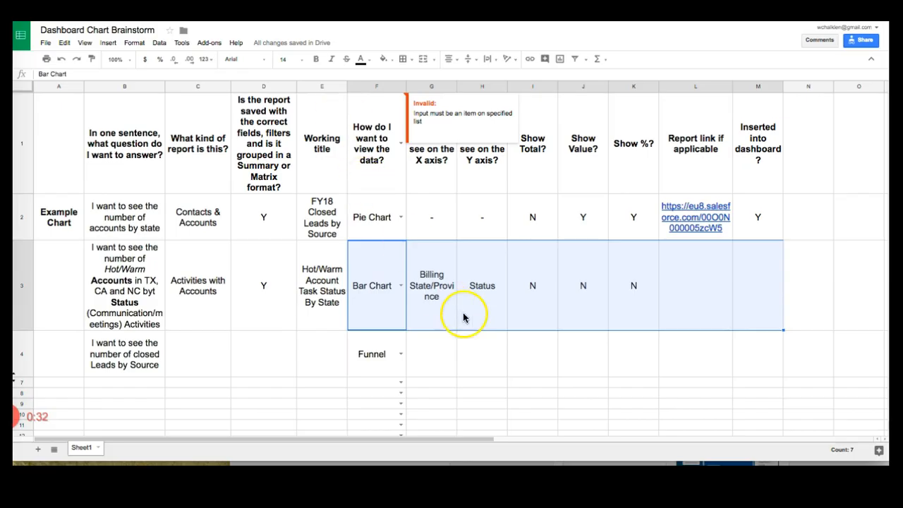
pyautogui.click(554, 363)
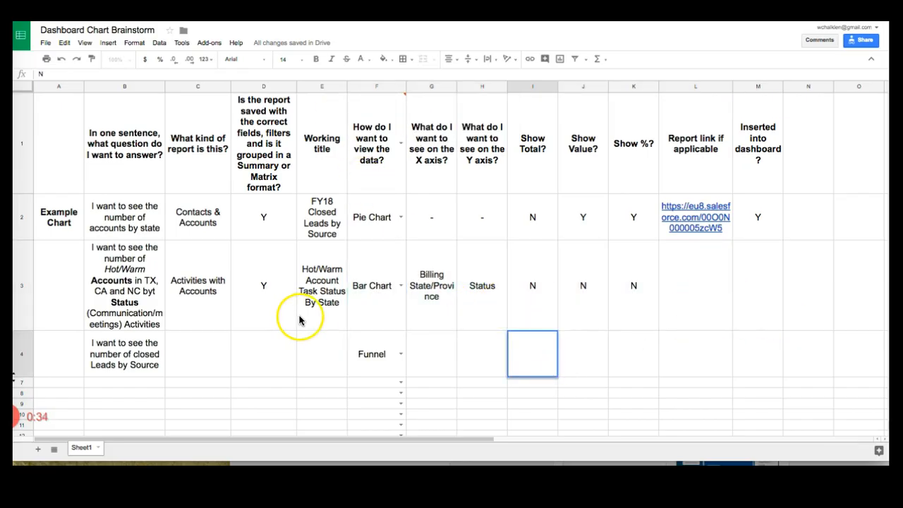
pyautogui.click(372, 287)
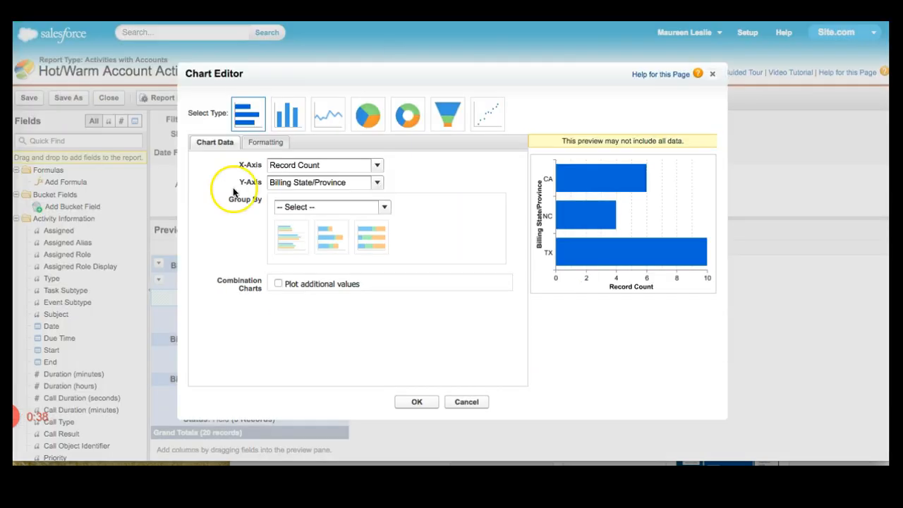
pyautogui.click(280, 120)
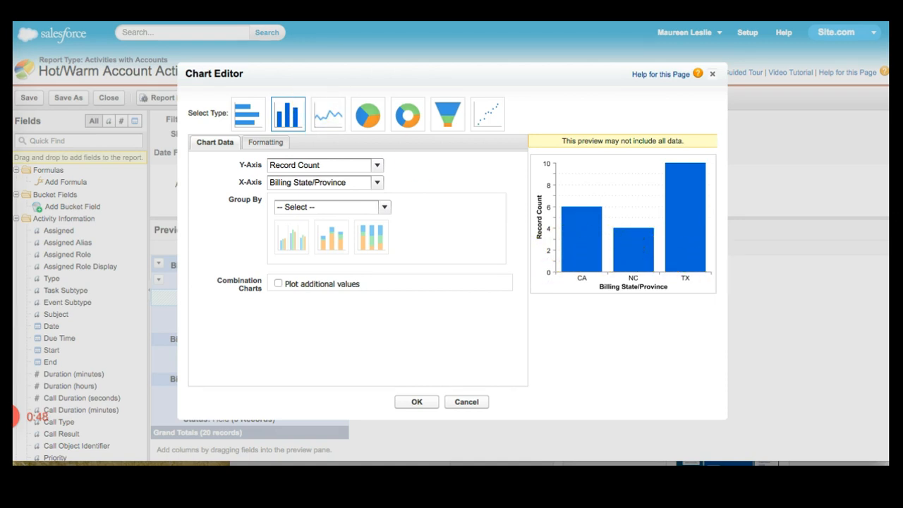
# Check the planned X-axis field in the brainstorm spreadsheet and set the chart's X-axis to Billing State/Province
pyautogui.hotkey('ctrl', 'Tab')
pyautogui.click(433, 322)
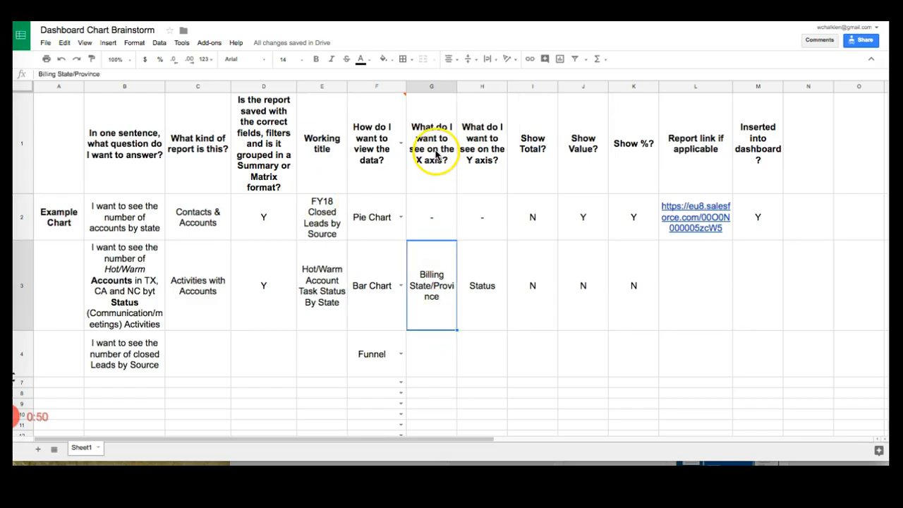
pyautogui.hotkey('ctrl', 'Tab')
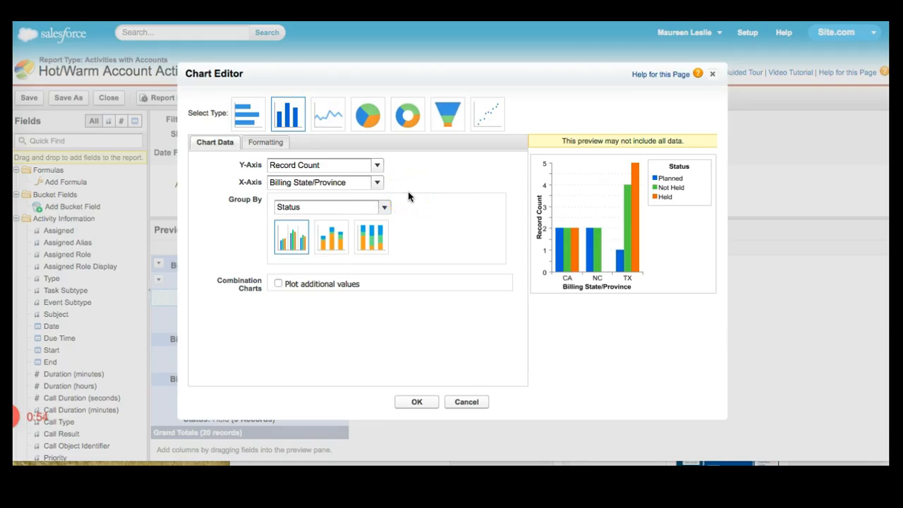
pyautogui.click(385, 207)
pyautogui.click(387, 209)
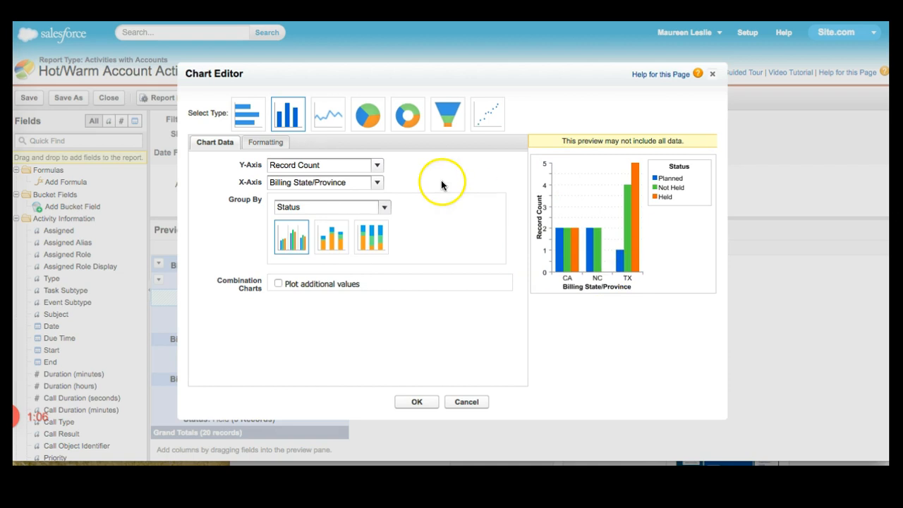
pyautogui.click(378, 183)
pyautogui.click(360, 204)
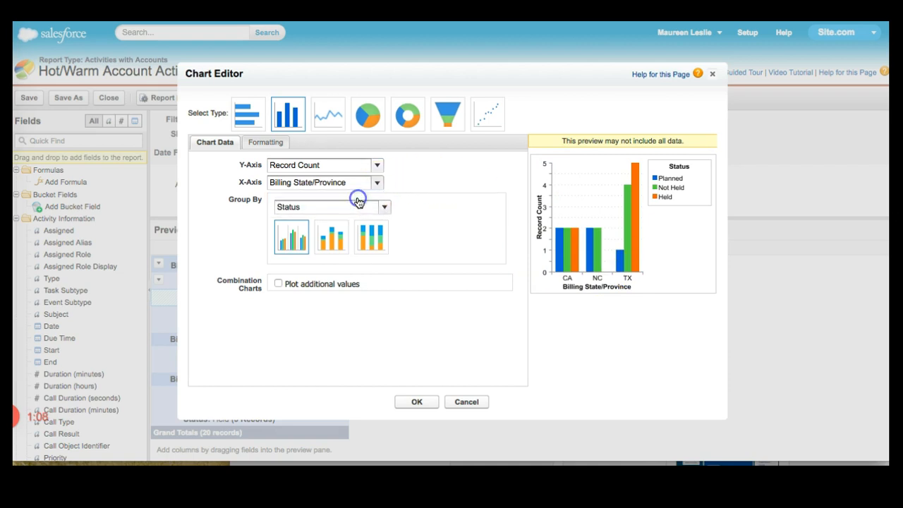
# Check the planned Y-axis field in the brainstorm spreadsheet and group the chart by Status with side-by-side bars
pyautogui.click(332, 14)
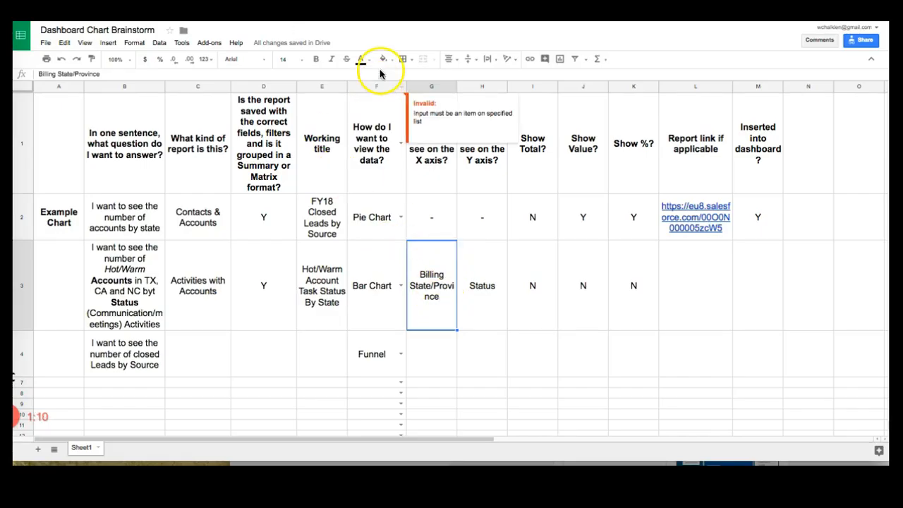
pyautogui.click(440, 14)
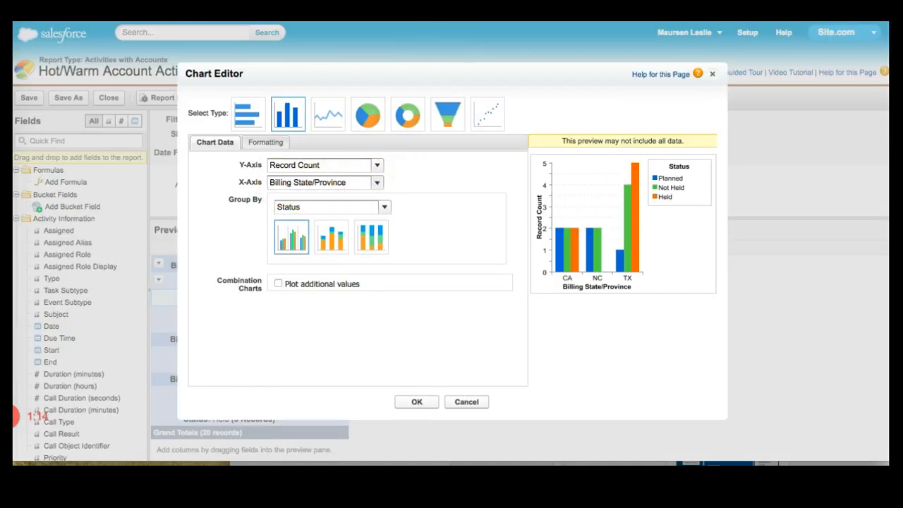
pyautogui.click(332, 14)
pyautogui.click(484, 313)
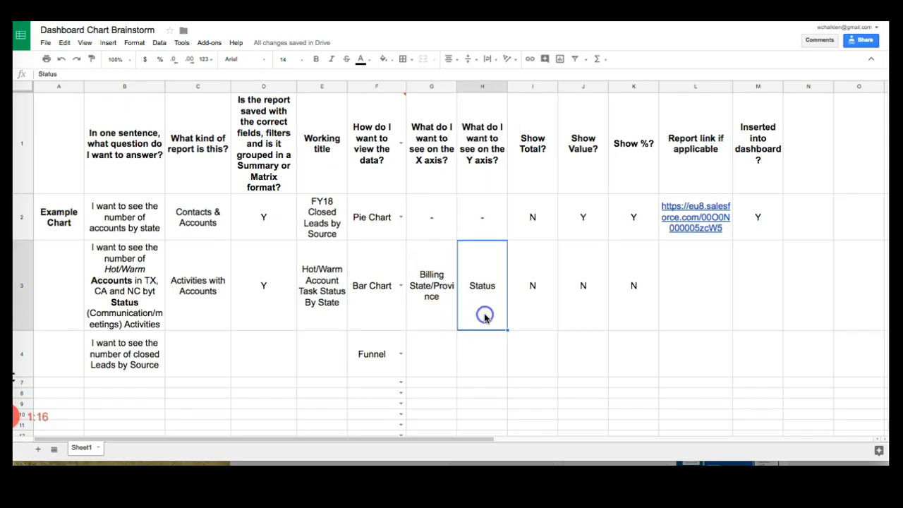
pyautogui.click(439, 14)
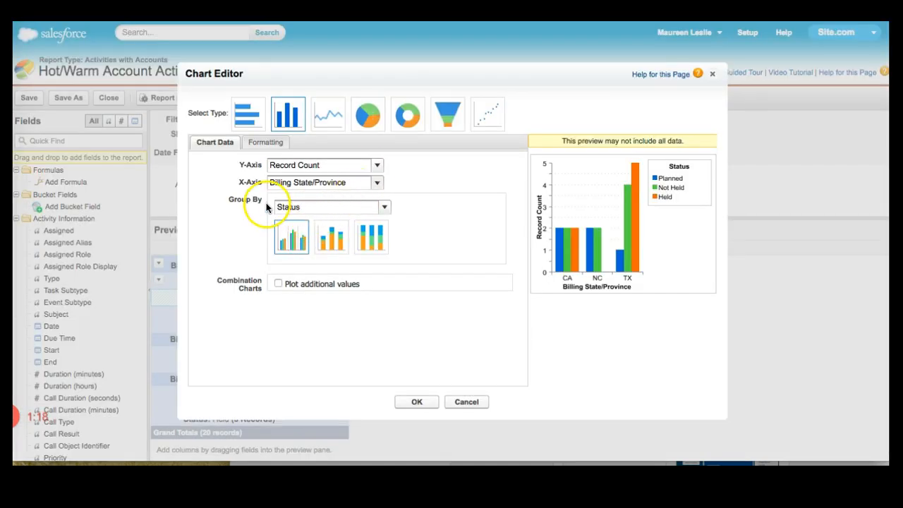
pyautogui.click(384, 209)
pyautogui.click(312, 252)
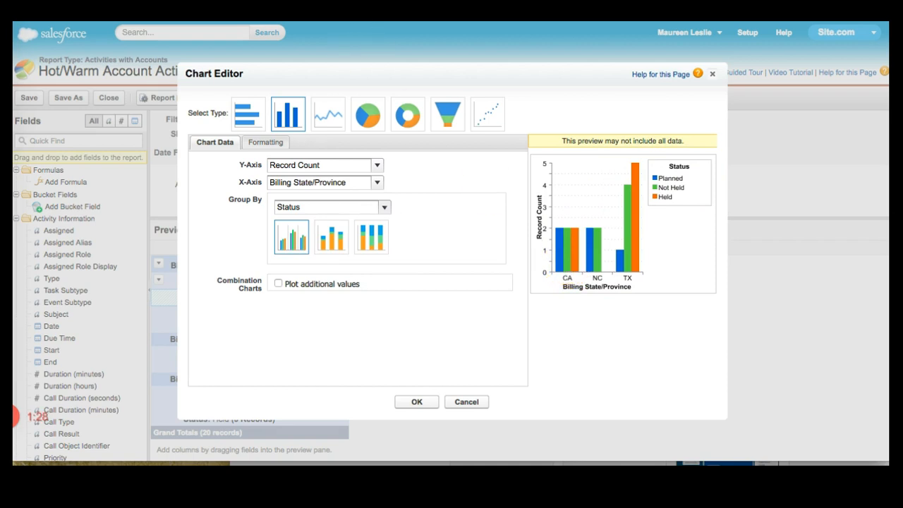
# Check the planned value display in the spreadsheet, turn off Show Y-Axis Values in the chart formatting, and apply the chart
pyautogui.click(359, 16)
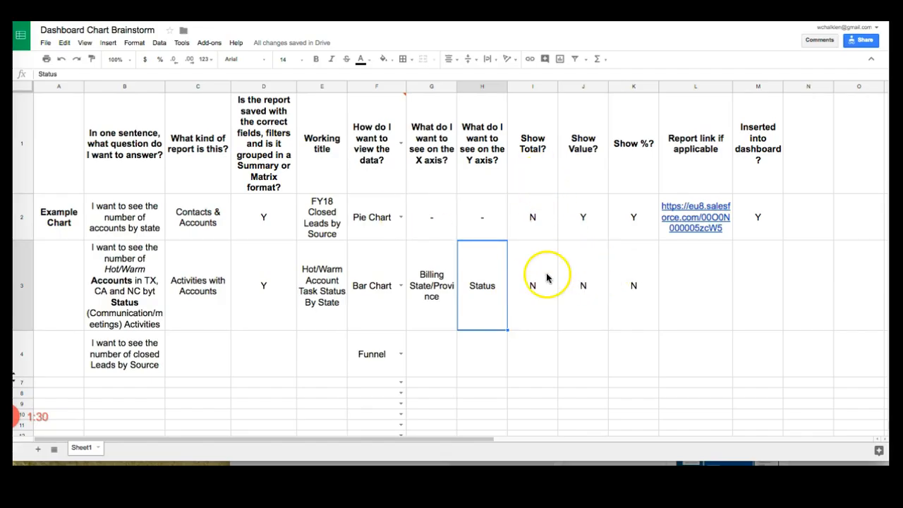
pyautogui.click(374, 16)
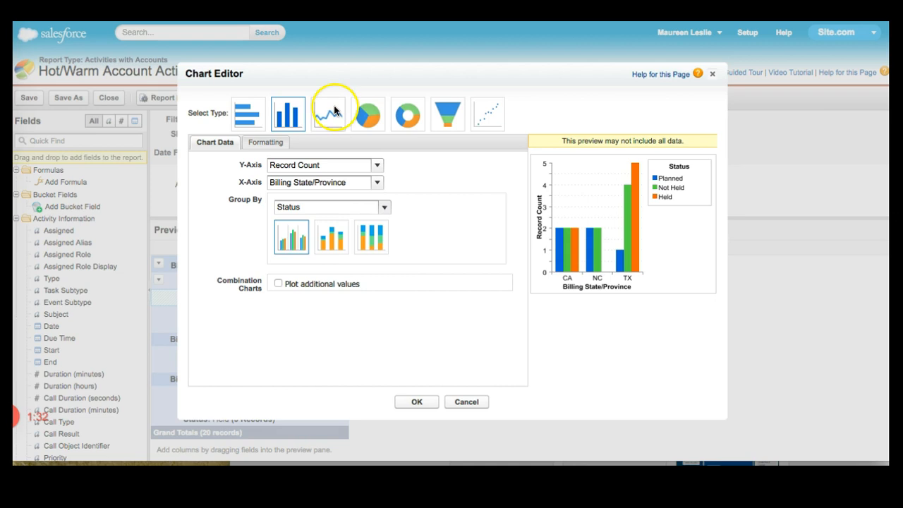
pyautogui.click(271, 144)
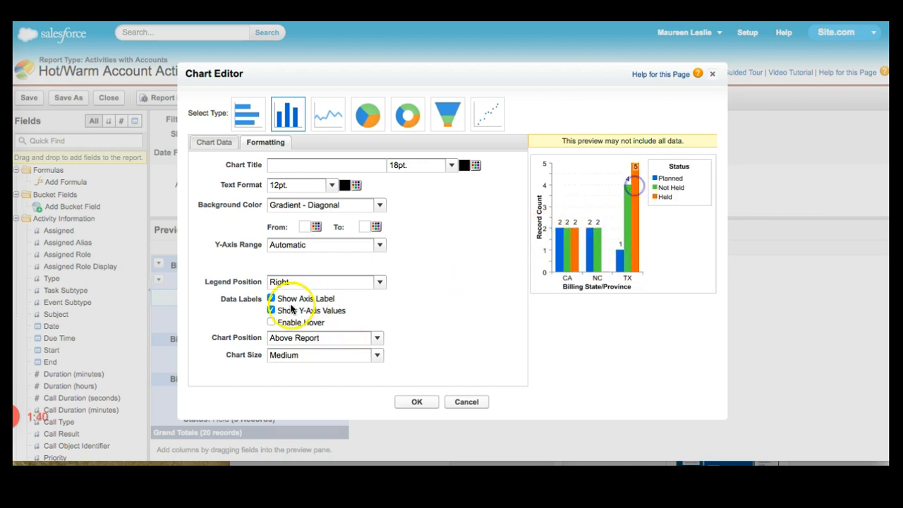
pyautogui.click(271, 310)
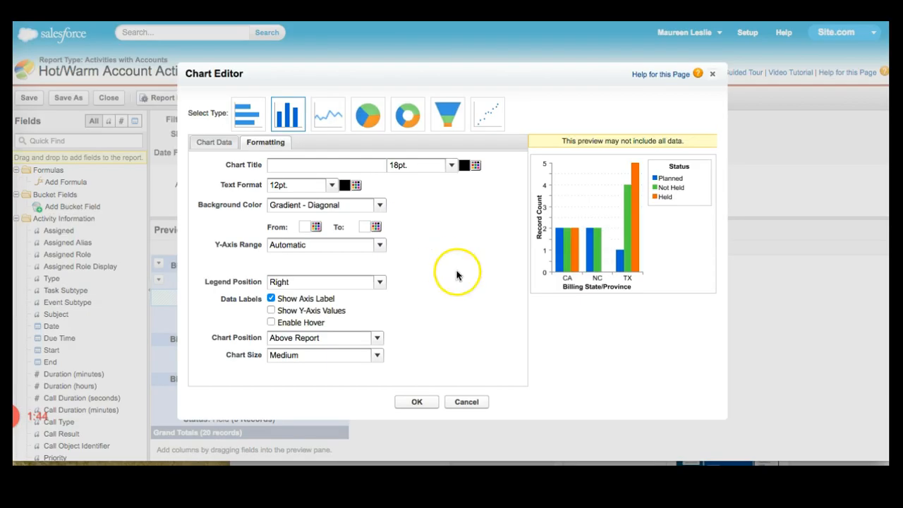
pyautogui.click(415, 402)
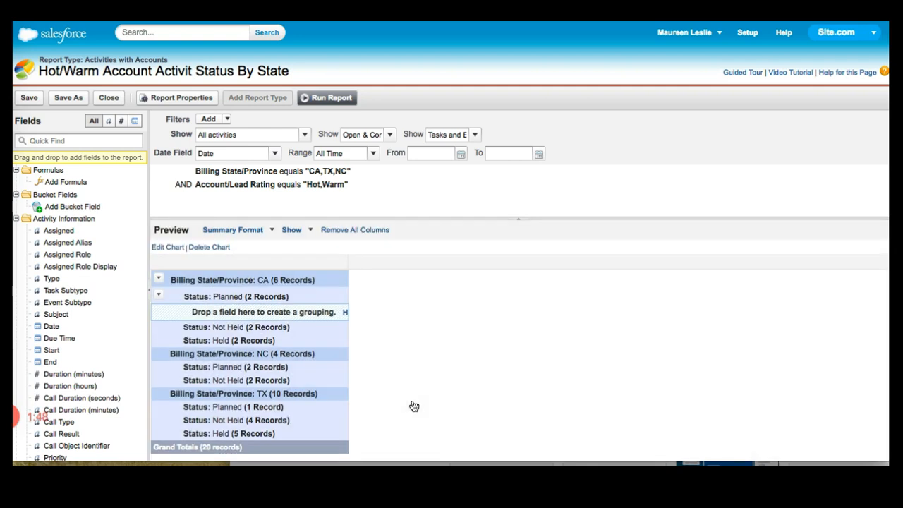
# Compare the chart in the report preview with the record counts grouped by state and status
pyautogui.scroll(-2, 405, 331)
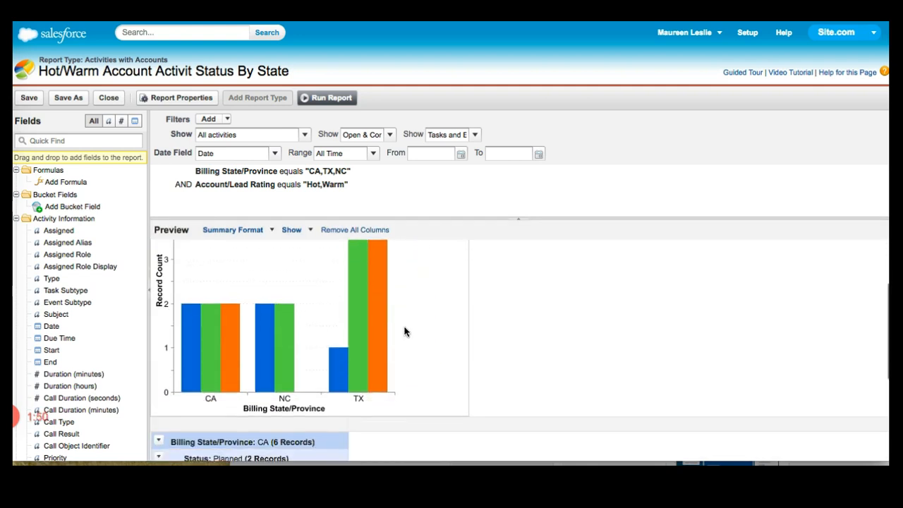
pyautogui.scroll(-4, 405, 332)
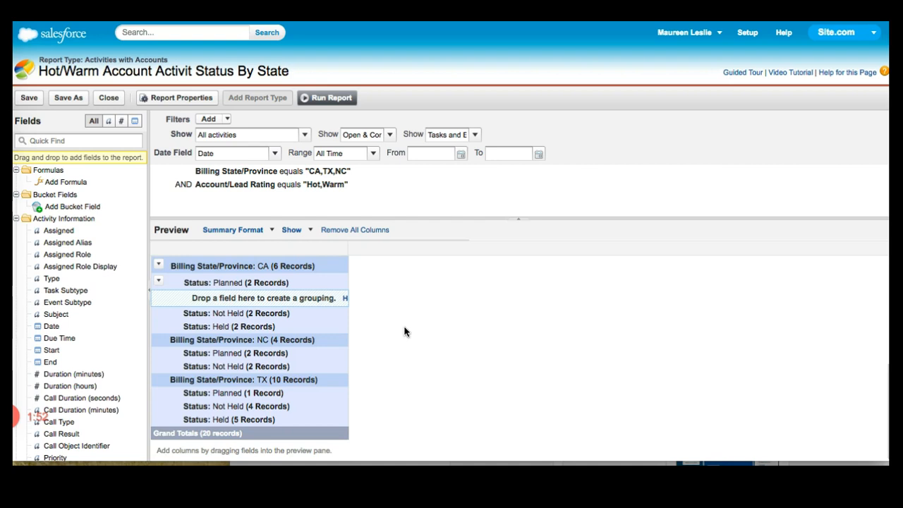
pyautogui.scroll(5, 406, 332)
pyautogui.scroll(-5, 405, 331)
pyautogui.scroll(3, 405, 332)
pyautogui.scroll(3, 405, 331)
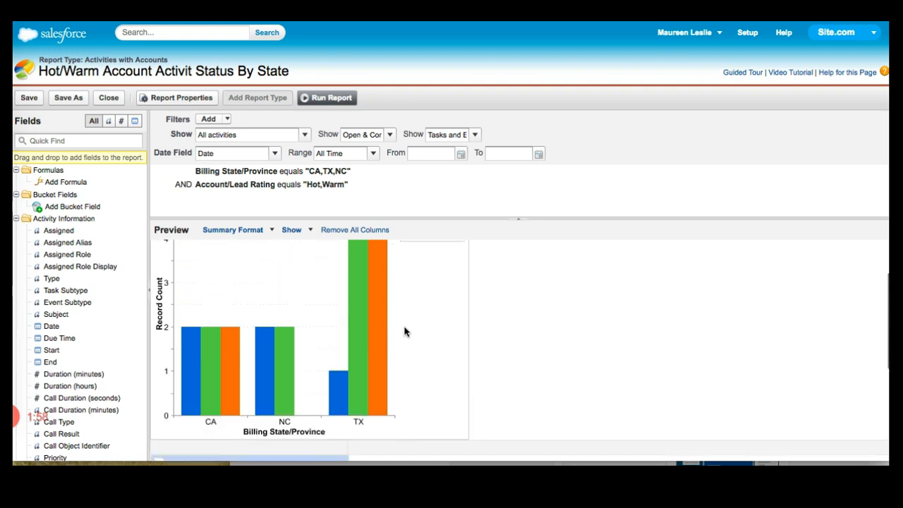
pyautogui.scroll(-5, 405, 332)
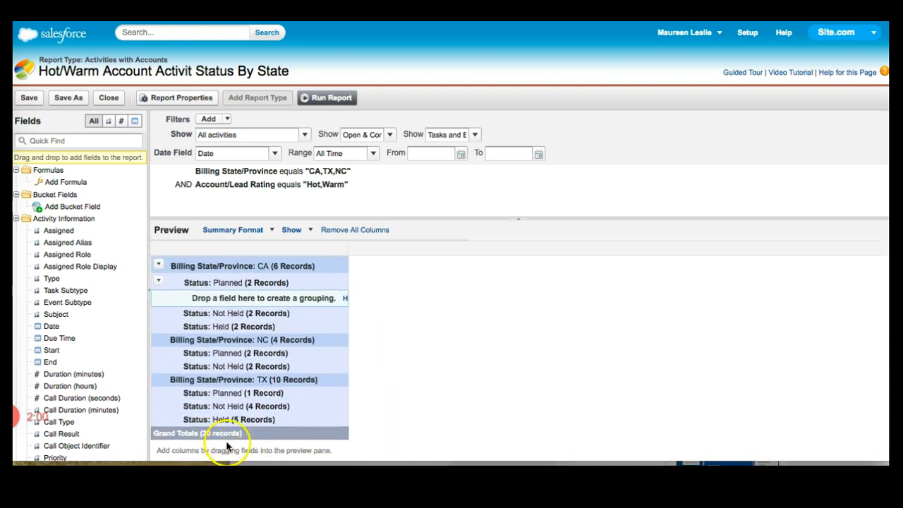
pyautogui.scroll(3, 371, 319)
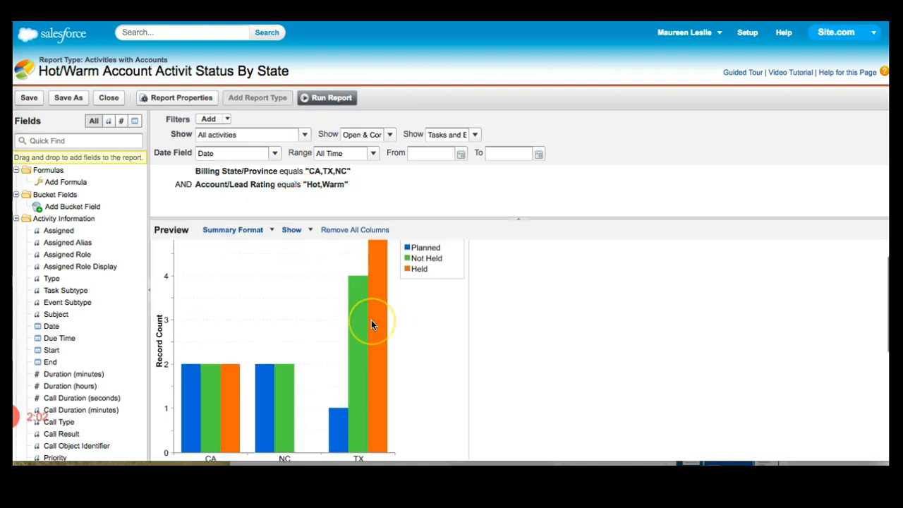
# Run the report and review the full chart together with its filters and grouped records
pyautogui.click(326, 98)
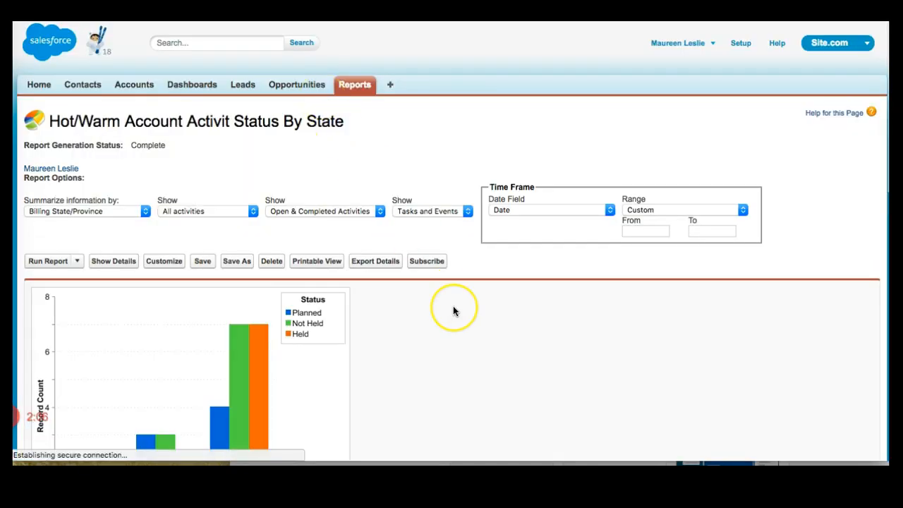
pyautogui.scroll(-3, 453, 308)
pyautogui.scroll(-2, 453, 310)
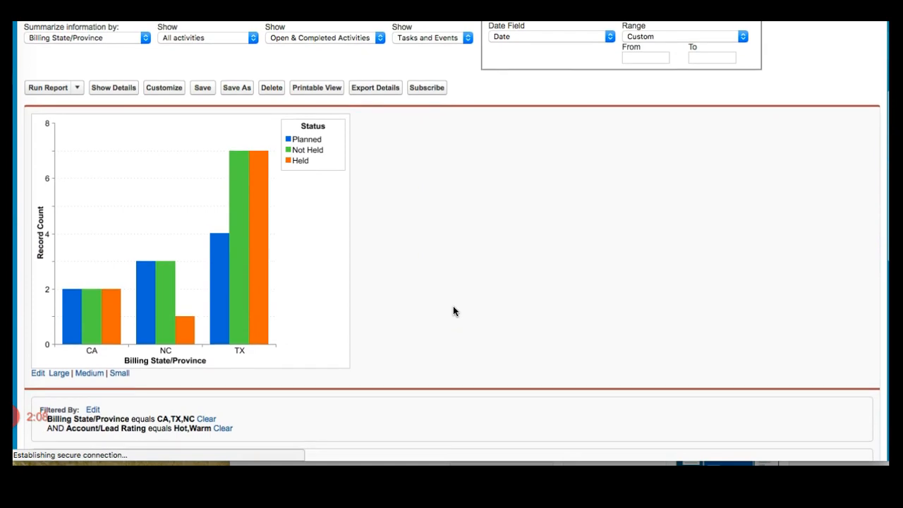
pyautogui.scroll(-2, 453, 311)
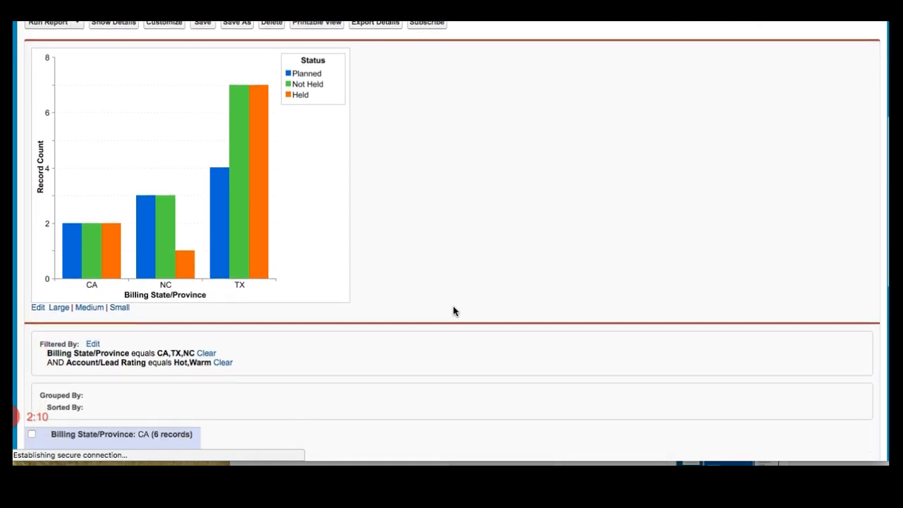
pyautogui.scroll(-5, 454, 310)
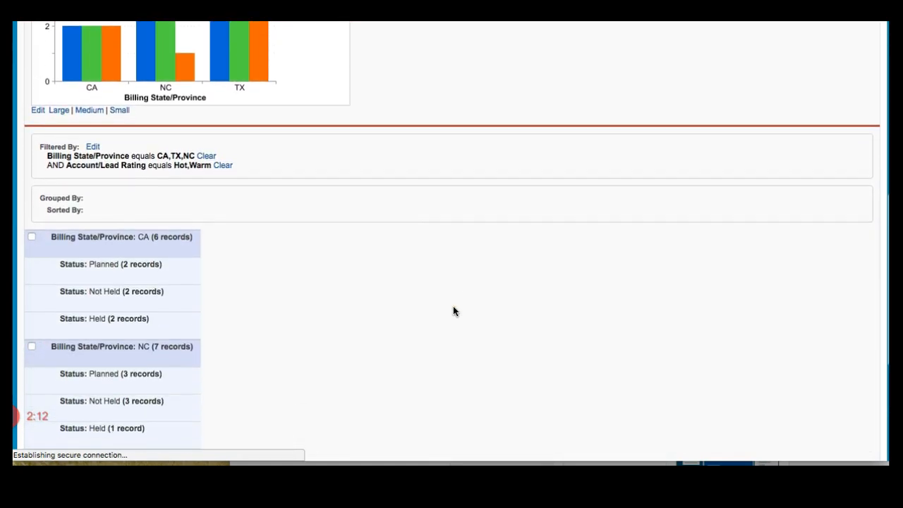
pyautogui.scroll(6, 453, 311)
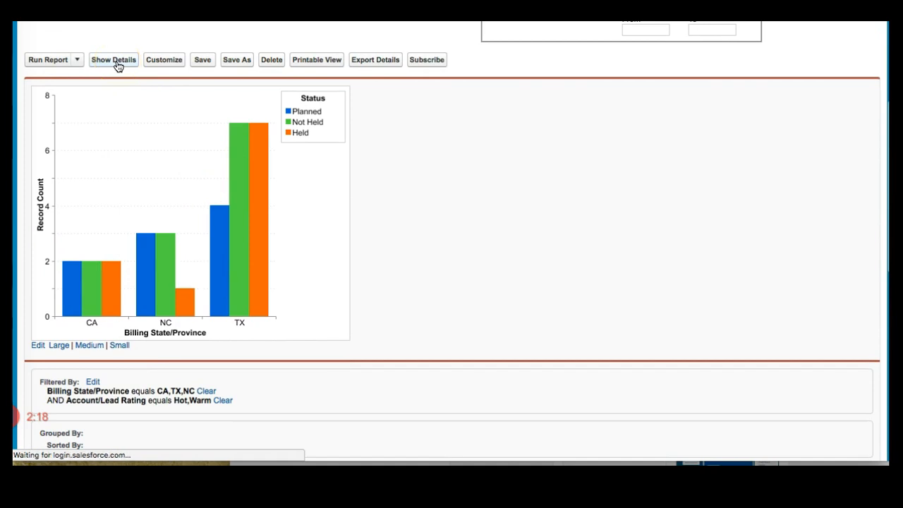
# Save the report under its existing name and folder, and return to the report to view the chart
pyautogui.click(209, 60)
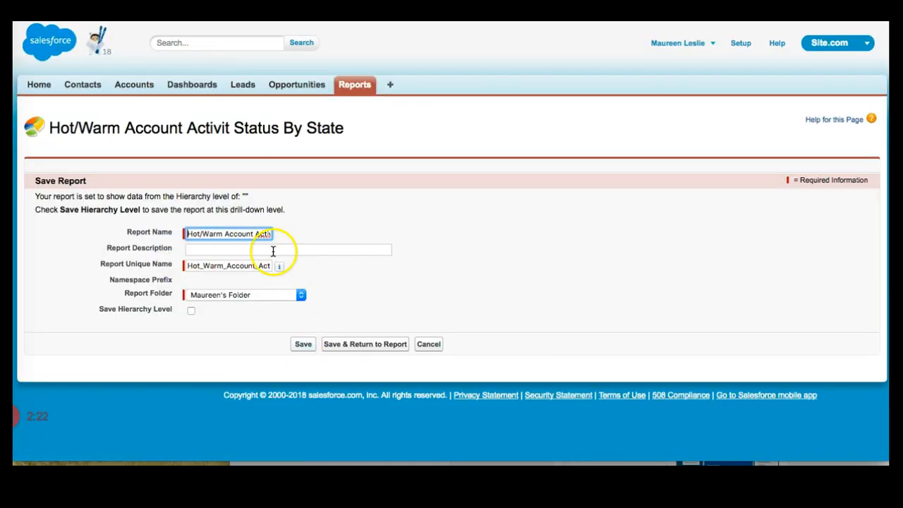
pyautogui.hscroll(3, 264, 235)
pyautogui.hscroll(-1, 264, 235)
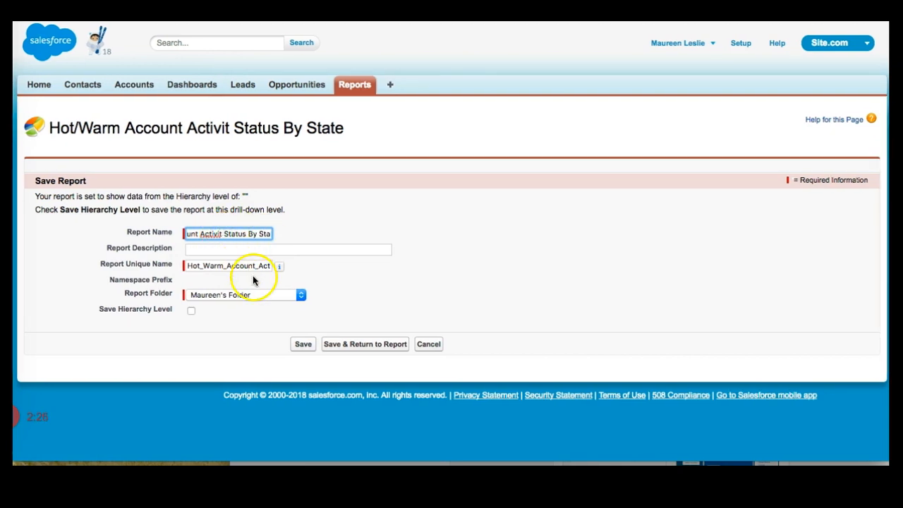
pyautogui.click(355, 345)
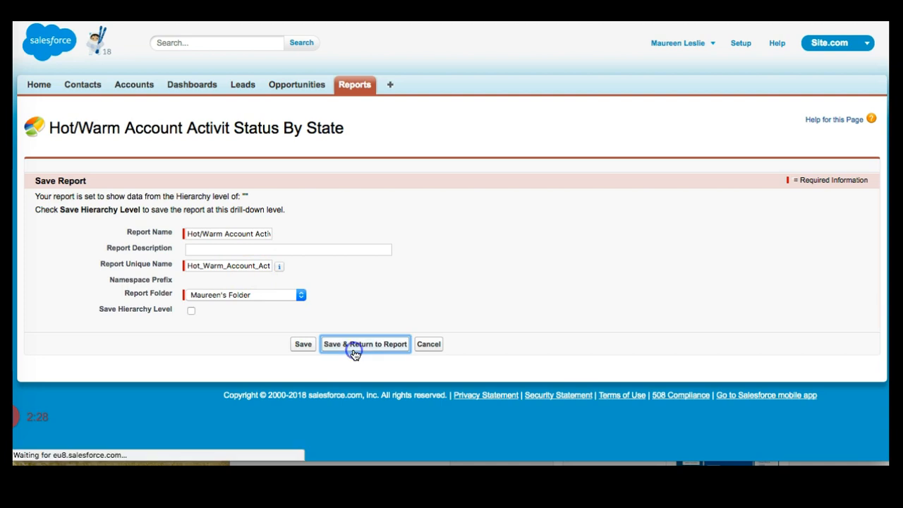
pyautogui.scroll(-1, 355, 355)
pyautogui.scroll(-5, 355, 355)
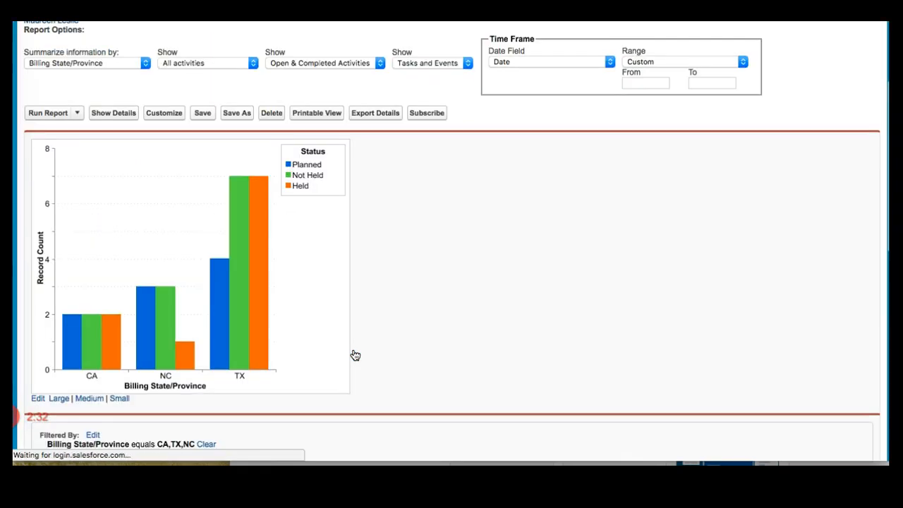
# Review the saved report's chart against the record counts grouped by state and status
pyautogui.scroll(-2, 355, 355)
pyautogui.scroll(-15, 355, 355)
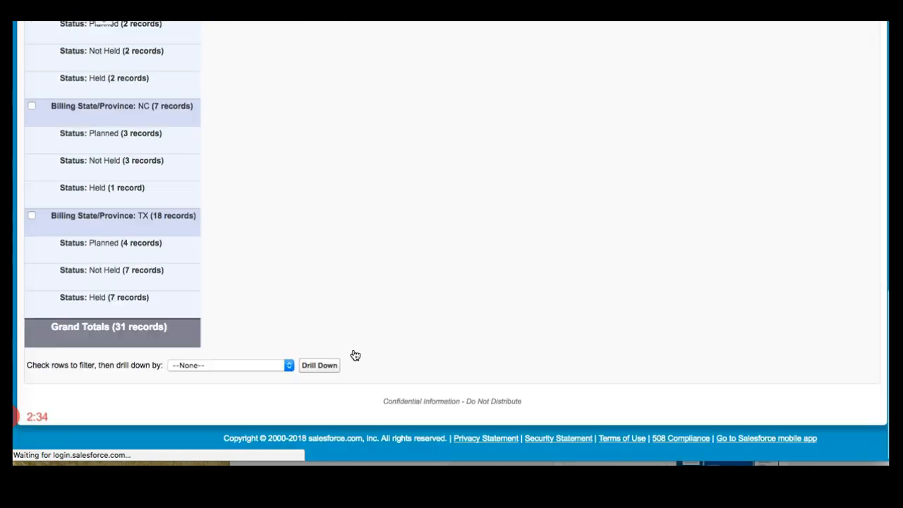
pyautogui.scroll(15, 355, 355)
pyautogui.scroll(3, 355, 355)
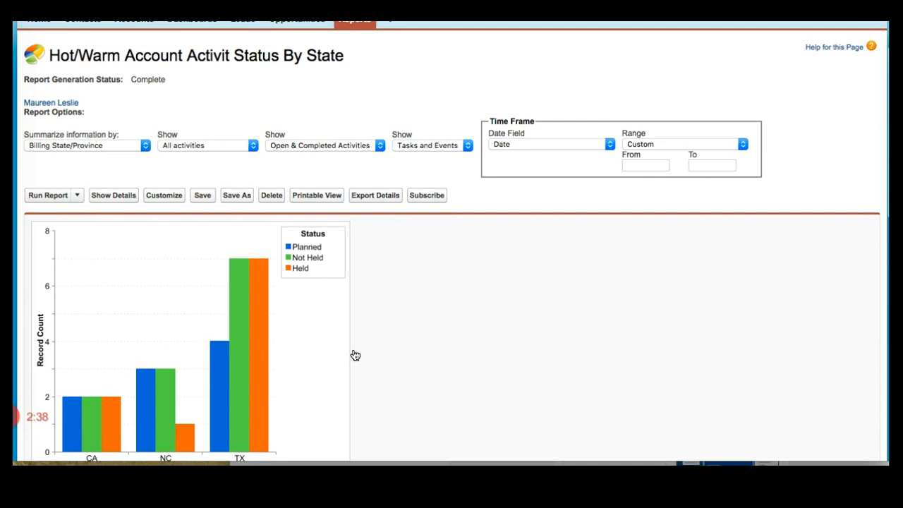
pyautogui.scroll(-2, 355, 355)
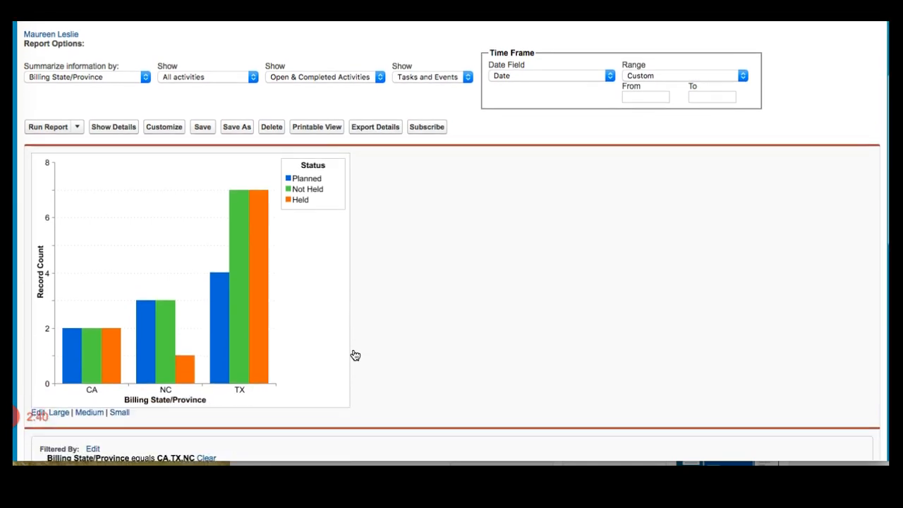
# Reopen the report's chart for editing and check it against the planned axes and display options in the Dashboard Chart Brainstorm spreadsheet
pyautogui.click(173, 133)
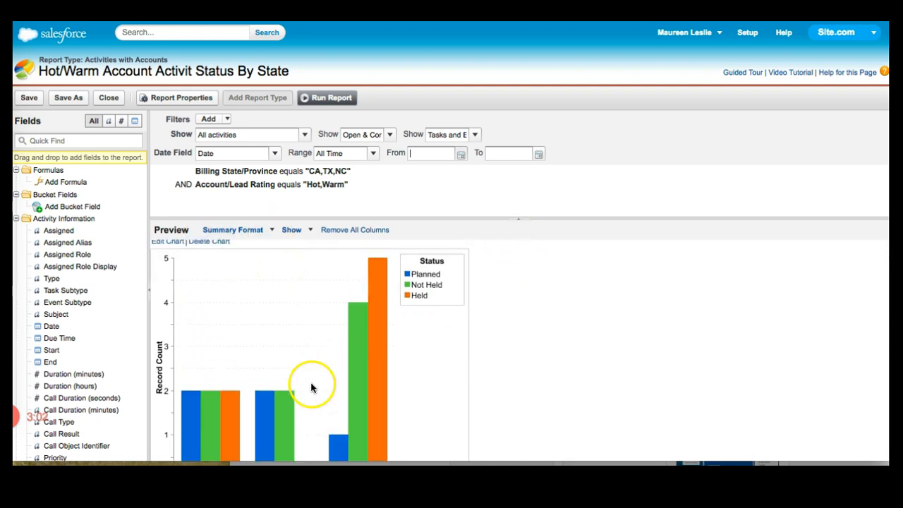
pyautogui.click(161, 248)
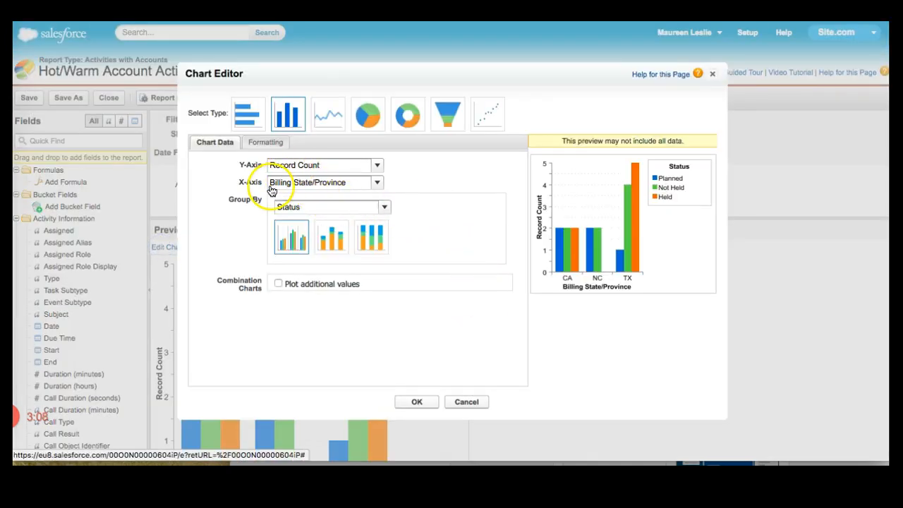
pyautogui.click(13, 379)
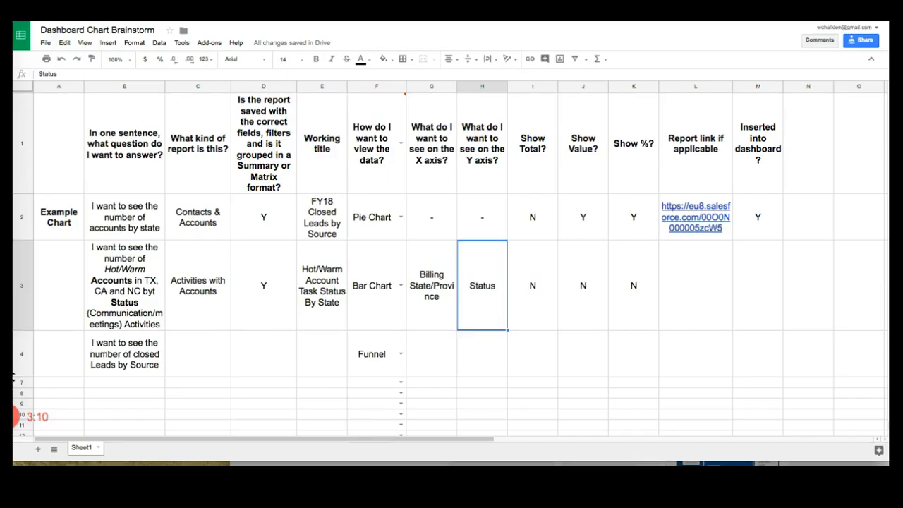
pyautogui.click(618, 300)
pyautogui.click(521, 292)
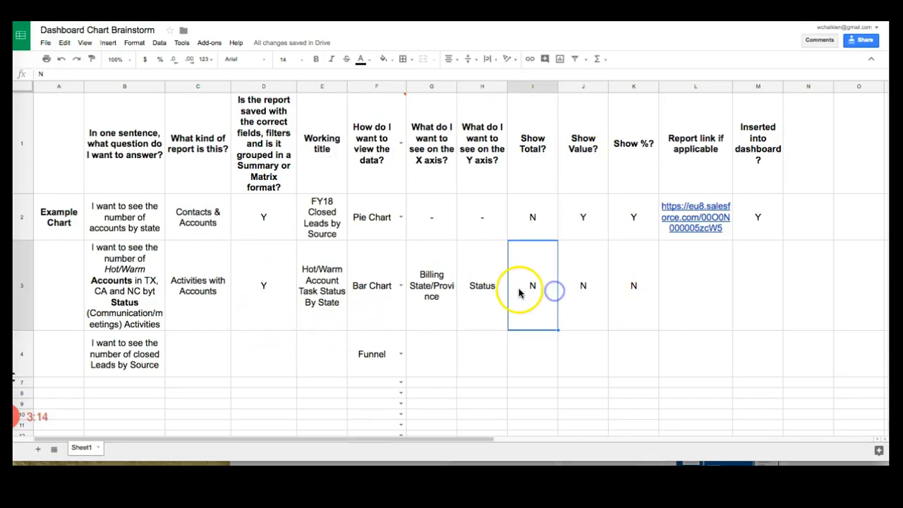
pyautogui.click(482, 294)
pyautogui.click(443, 295)
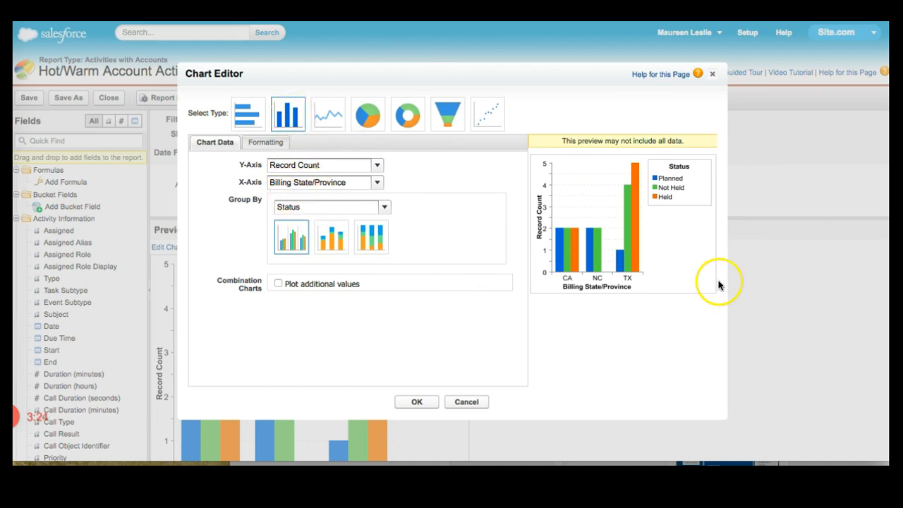
# Turn on Enable Hover in the chart's formatting and apply the chart
pyautogui.click(276, 143)
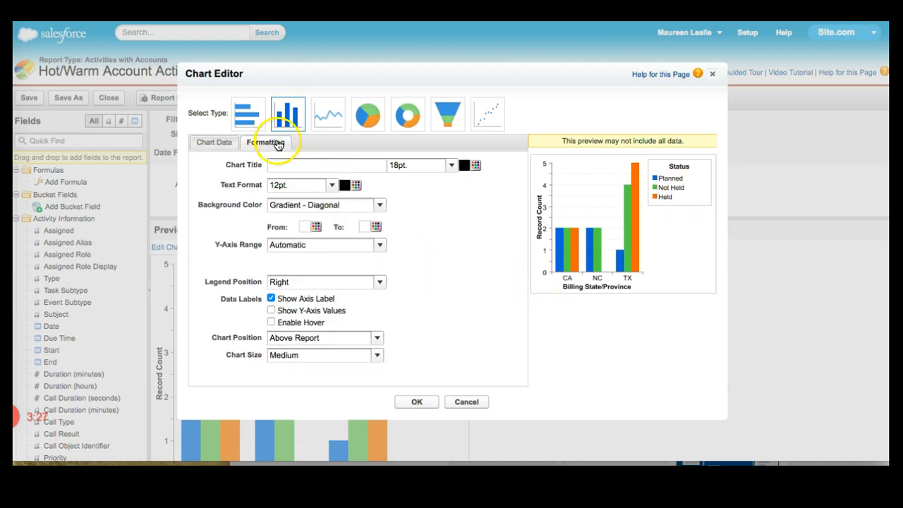
pyautogui.click(271, 322)
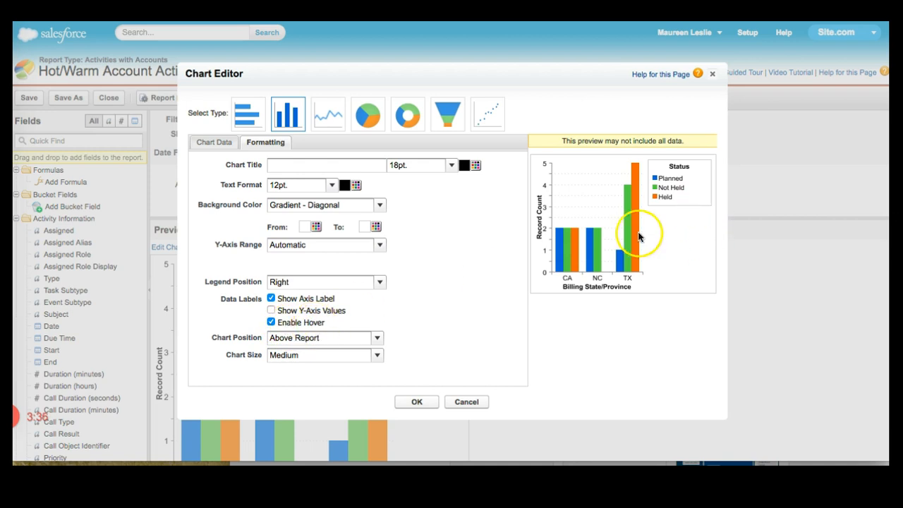
pyautogui.click(416, 403)
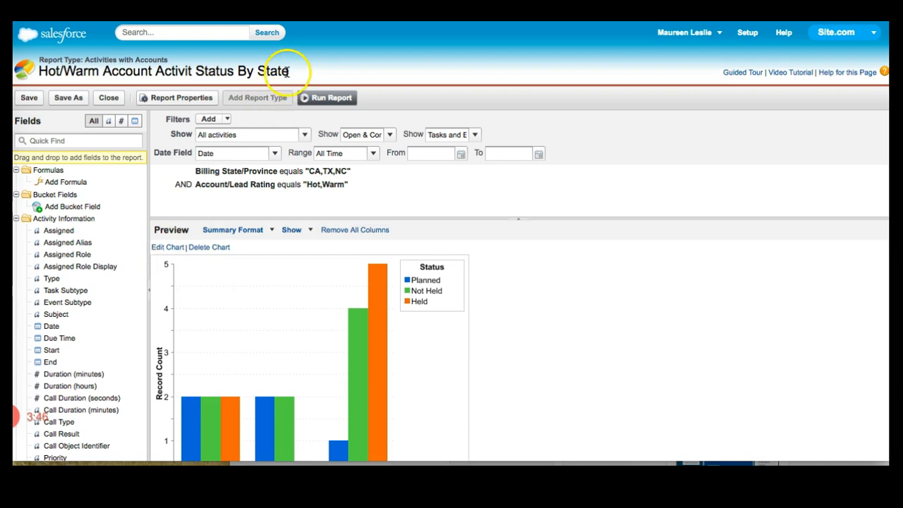
# Copy the report name "Hot/Warm Account Activit Status By State" into the chart's title
pyautogui.moveTo(289, 70); pyautogui.dragTo(54, 78)
pyautogui.press('super+c')
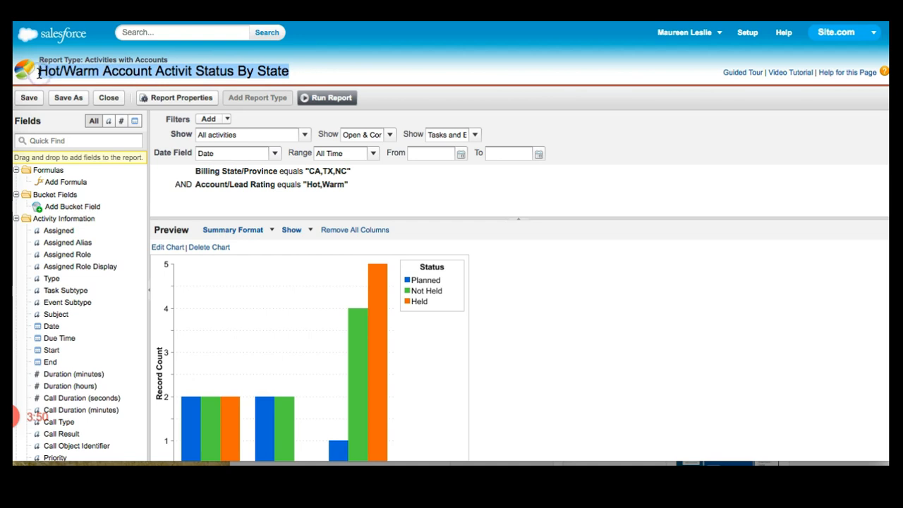
pyautogui.click(159, 247)
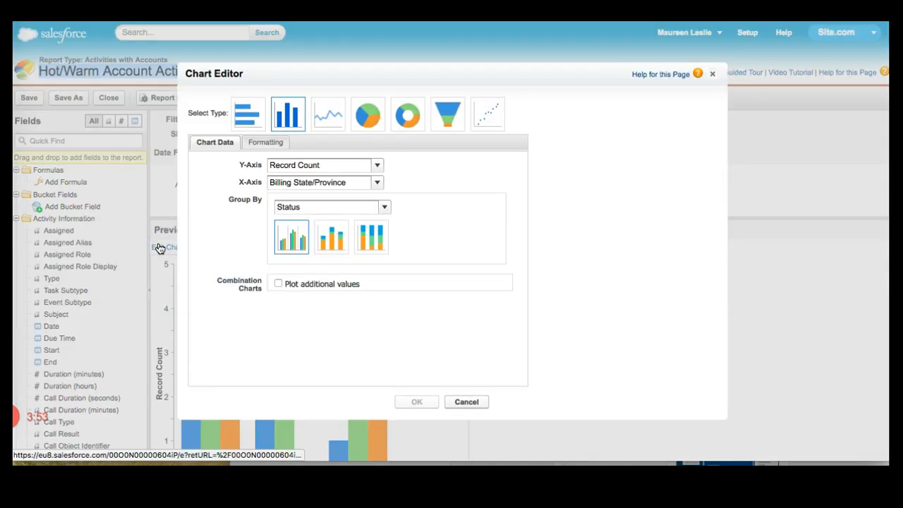
pyautogui.click(266, 142)
pyautogui.click(271, 166)
pyautogui.press('super+v')
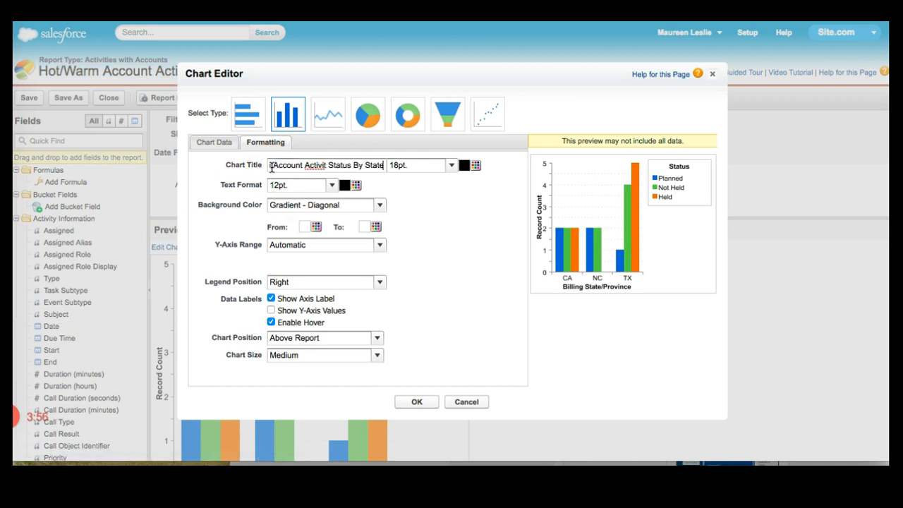
# Correct the chart title to "Hot/Warm Acc Activity Status By State", apply the chart and save the report
pyautogui.click(327, 165)
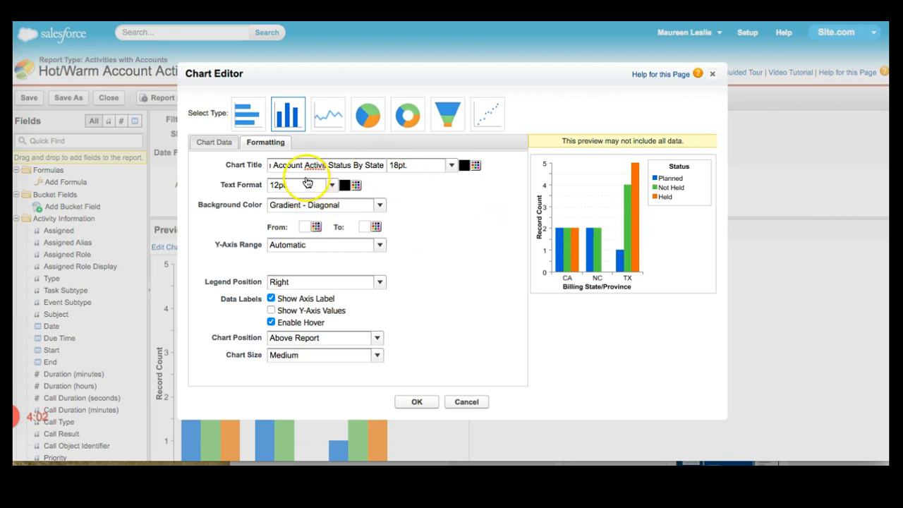
pyautogui.press('BackSpace')
pyautogui.press('BackSpace')
pyautogui.press('BackSpace')
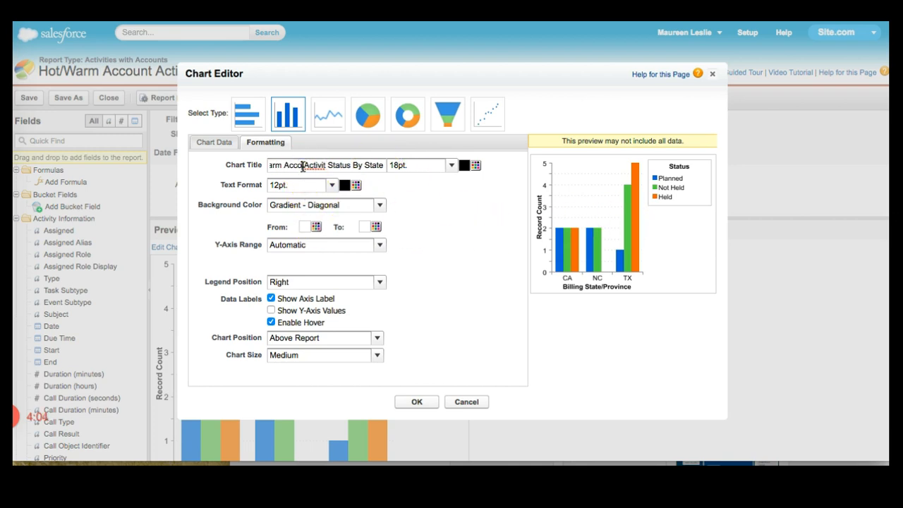
pyautogui.click(328, 163)
pyautogui.write('y')
pyautogui.click(420, 404)
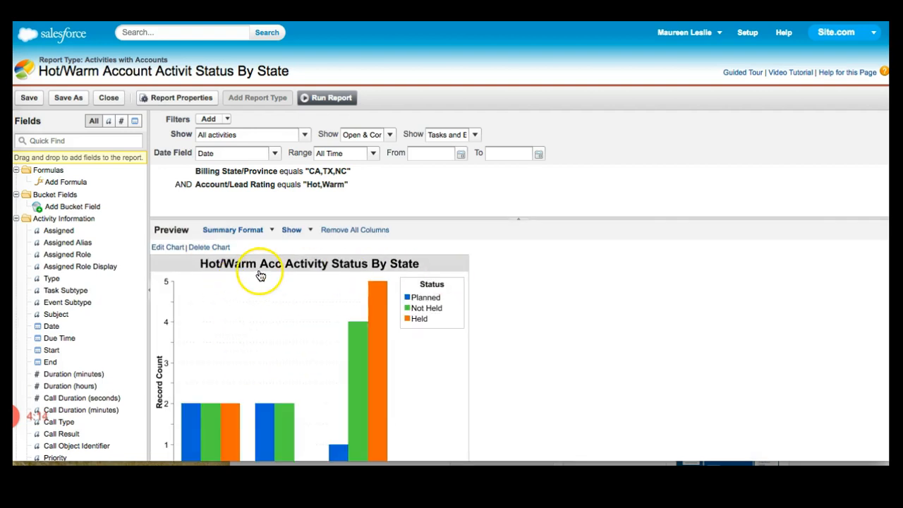
pyautogui.click(28, 99)
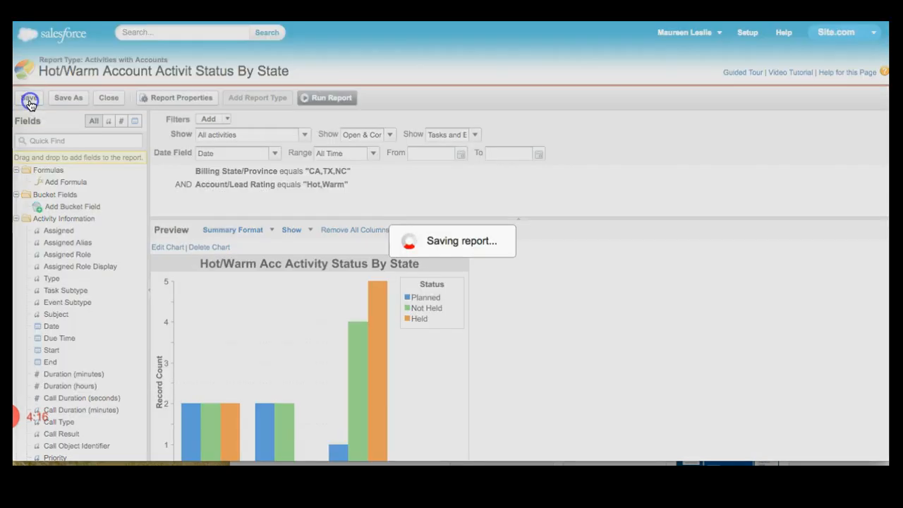